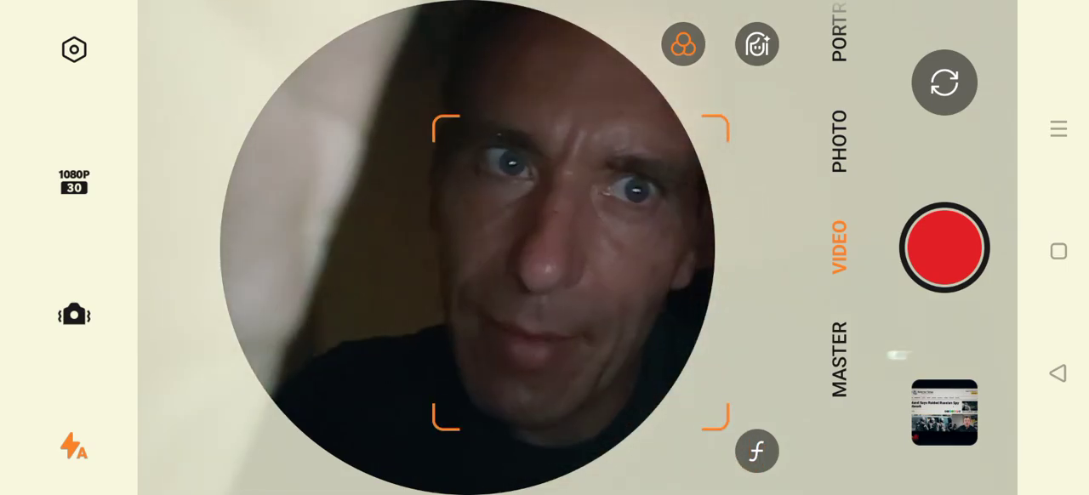
left_click(944, 81)
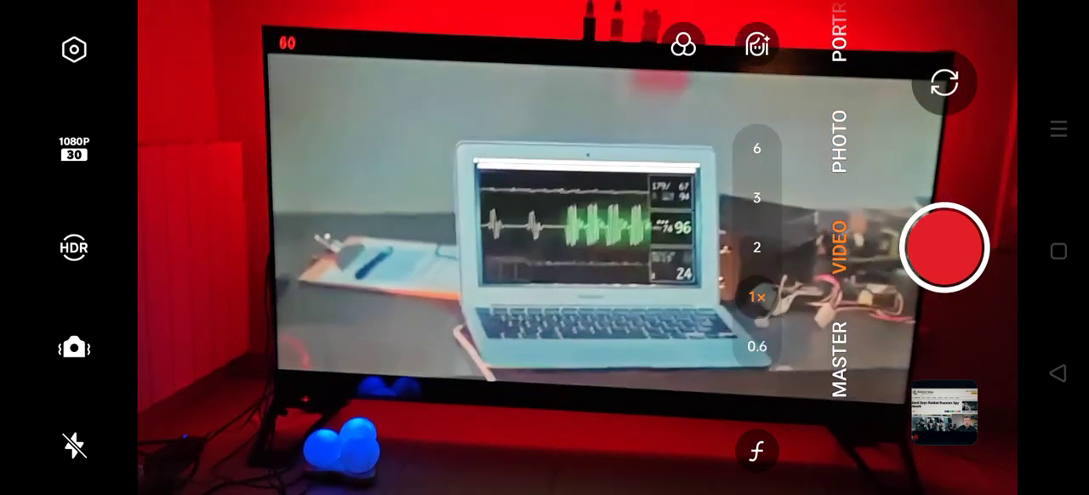
mouse_move(757, 296)
left_mouse_down()
mouse_move(756, 221)
mouse_move(757, 281)
left_mouse_up()
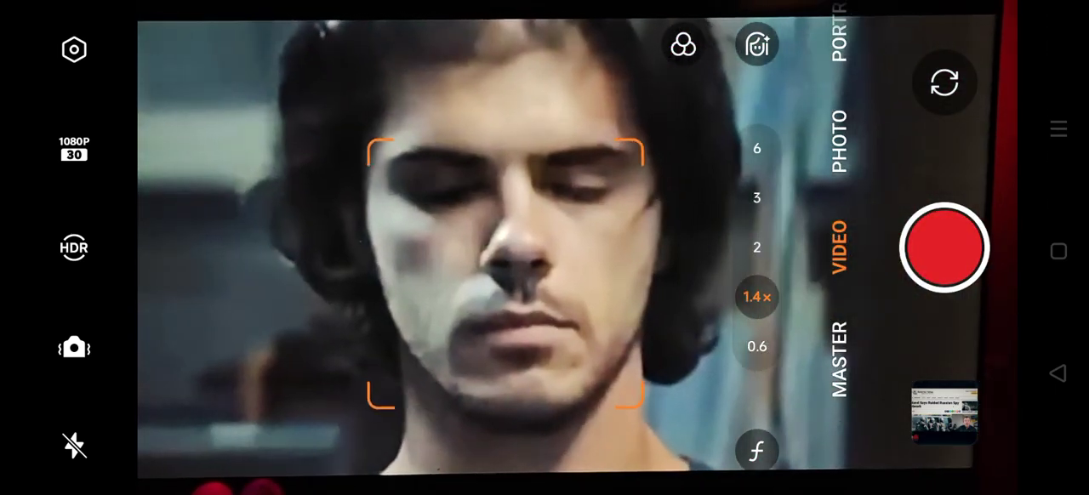